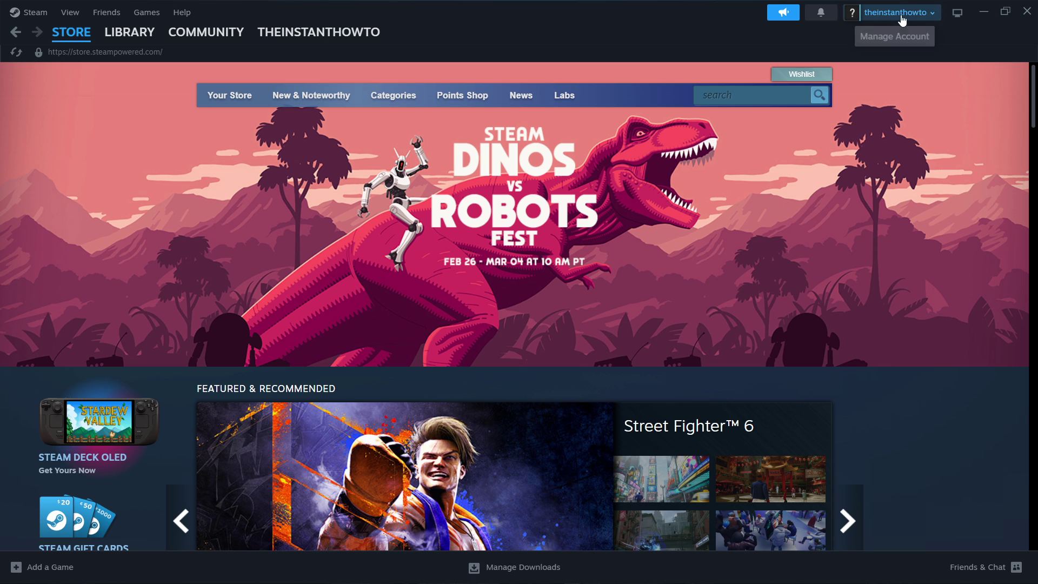
Step: Search the Steam store for "hitman 3" to list matching results
{"action": "left_click", "coordinate": [724, 93]}
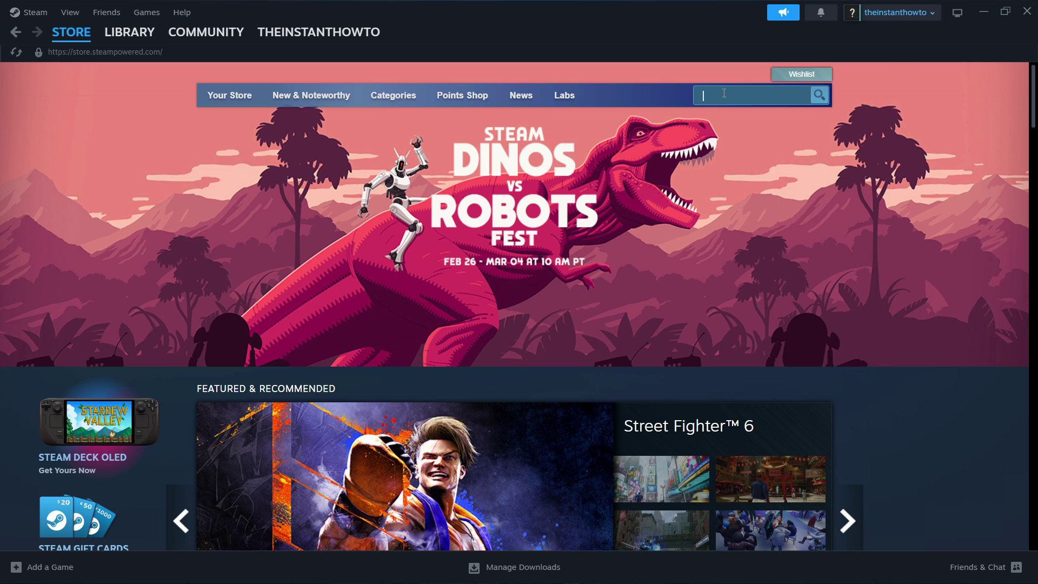
{"action": "type", "text": "hitman 3"}
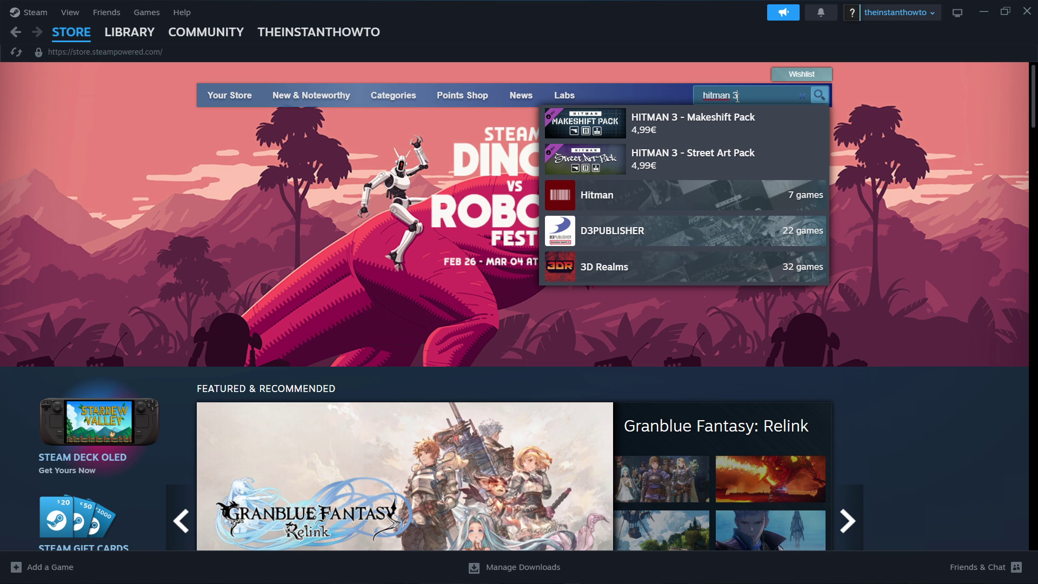
{"action": "key", "text": "Return"}
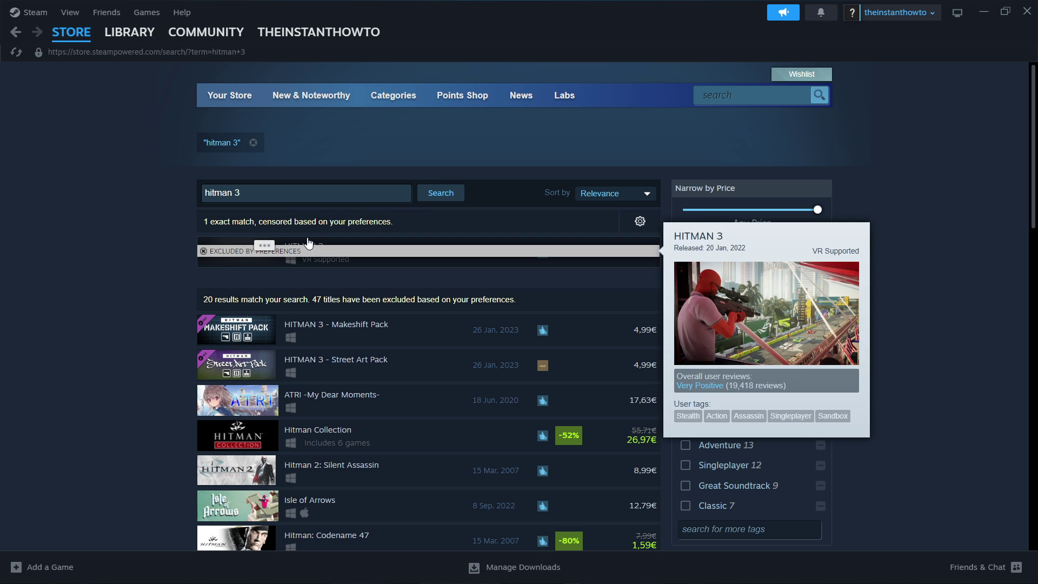
{"action": "mouse_move", "coordinate": [428, 251]}
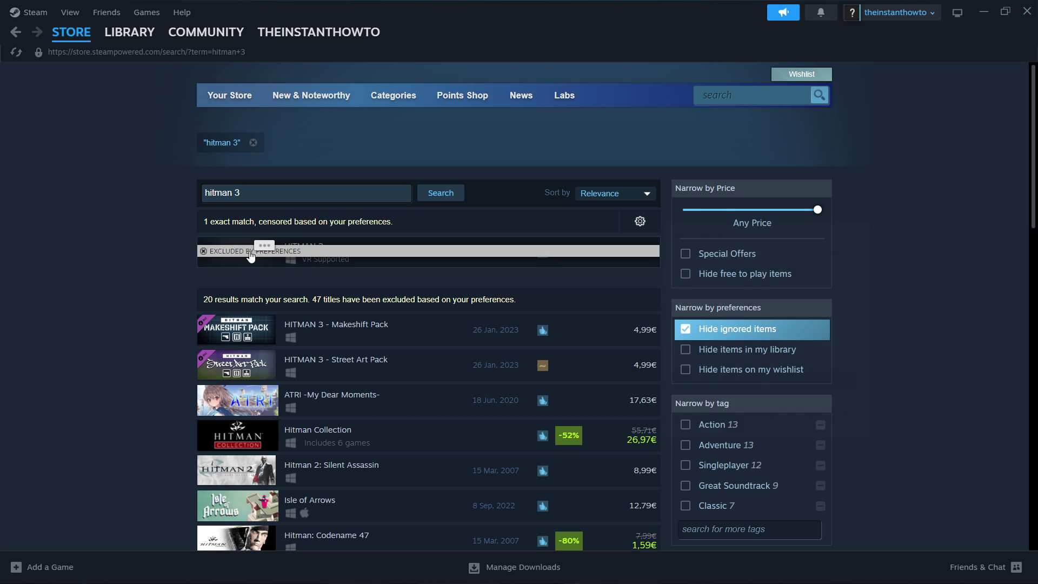
Step: Open the HITMAN 3 store page from the search results
{"action": "left_click", "coordinate": [373, 268]}
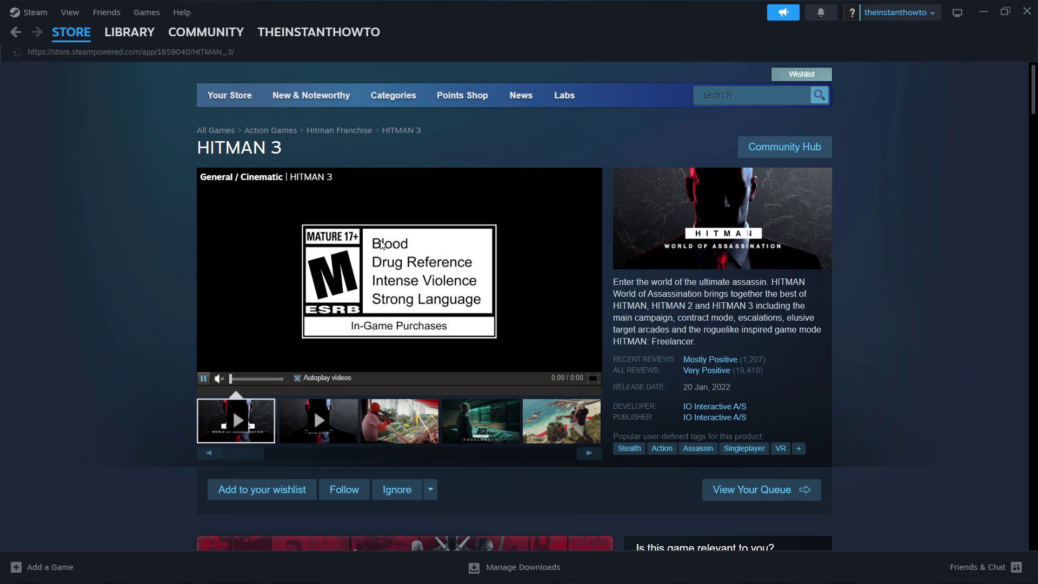
{"action": "scroll", "coordinate": [125, 234], "scroll_direction": "down", "scroll_amount": 5}
{"action": "scroll", "coordinate": [126, 234], "scroll_direction": "down", "scroll_amount": 3}
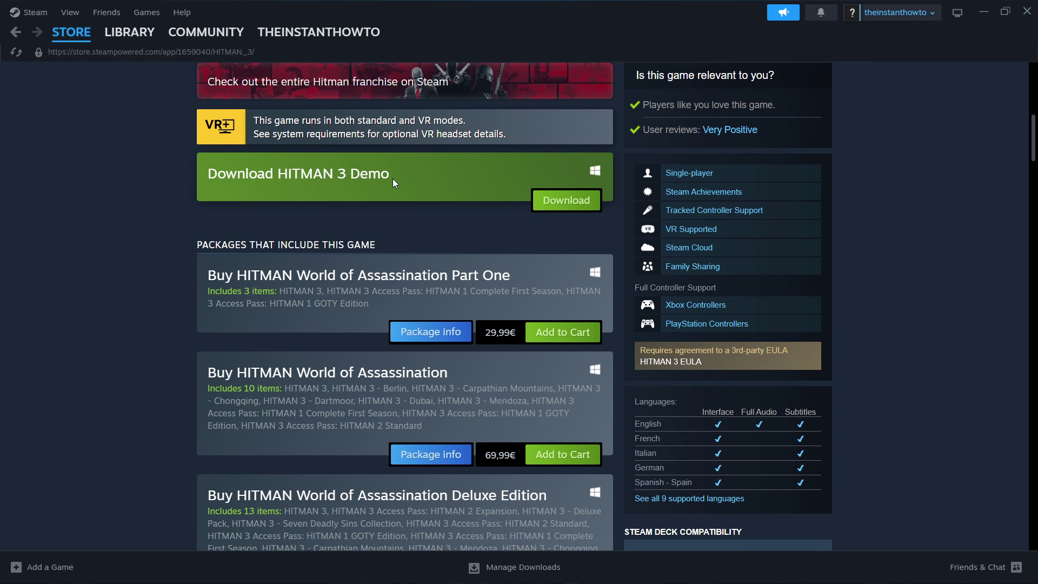
{"action": "scroll", "coordinate": [449, 210], "scroll_direction": "up", "scroll_amount": 1}
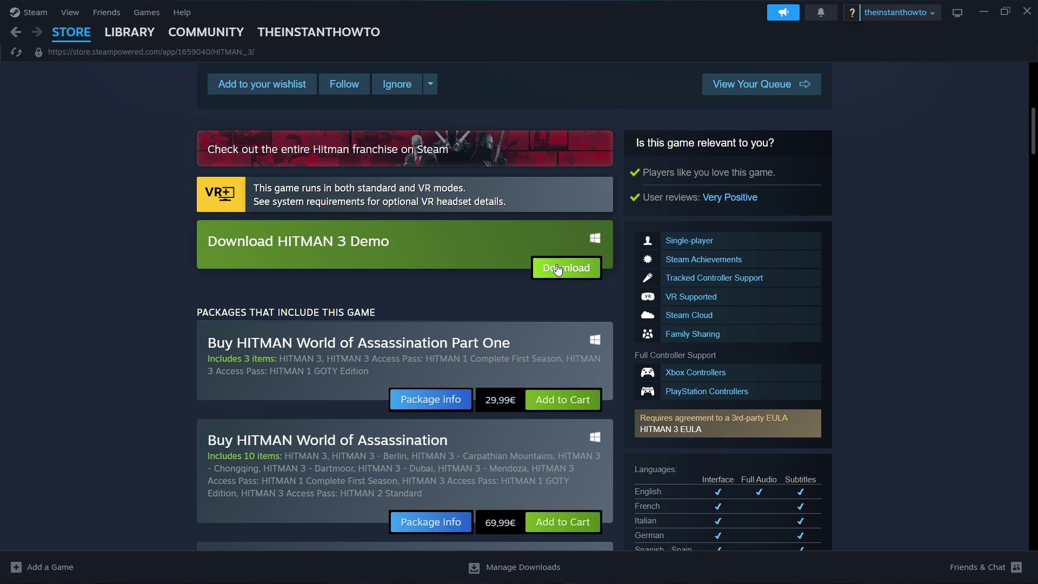
{"action": "scroll", "coordinate": [465, 229], "scroll_direction": "down", "scroll_amount": 3}
{"action": "scroll", "coordinate": [401, 212], "scroll_direction": "up", "scroll_amount": 1}
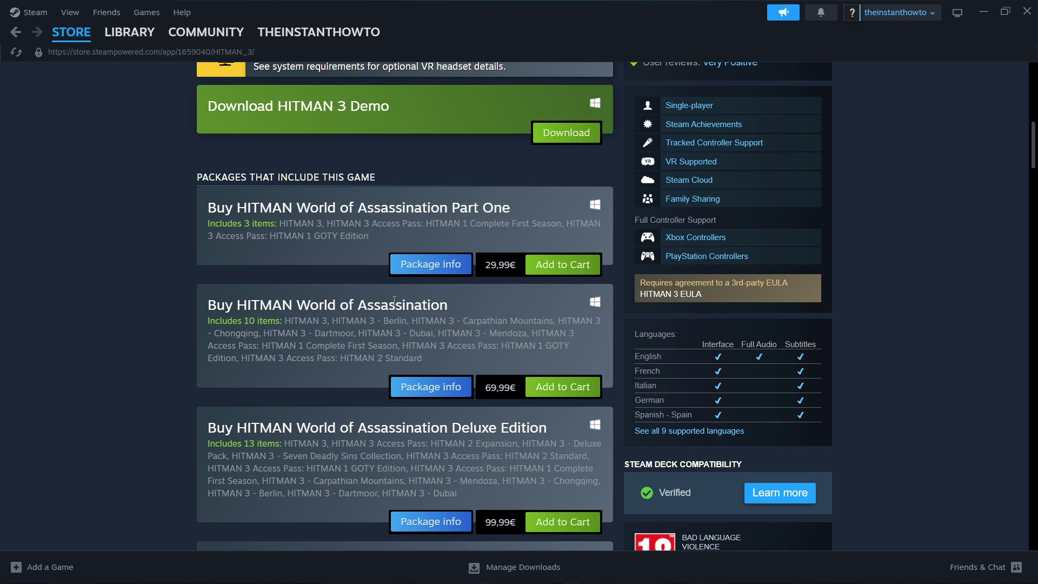
{"action": "scroll", "coordinate": [340, 374], "scroll_direction": "down", "scroll_amount": 3}
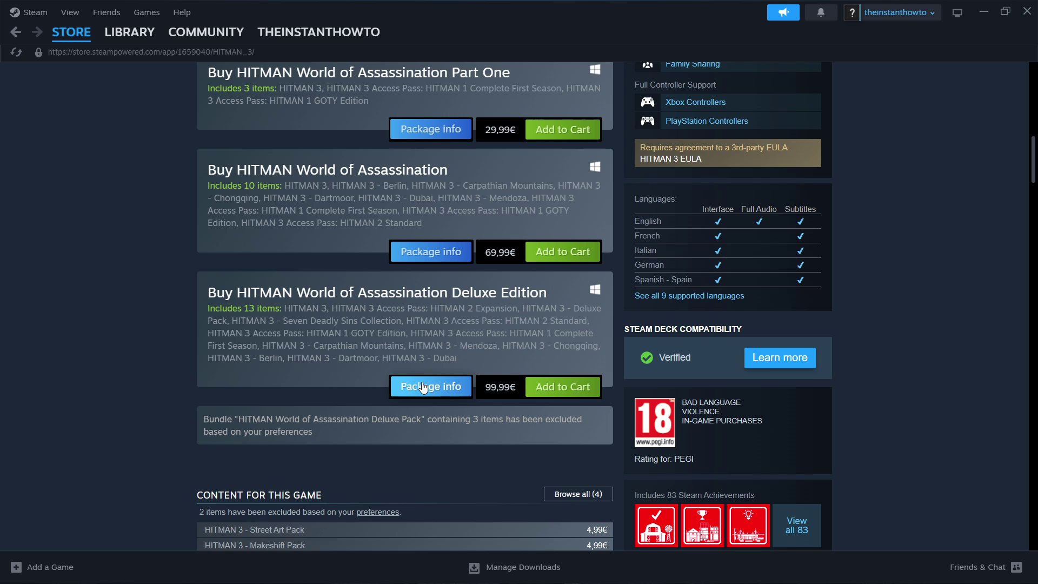
{"action": "scroll", "coordinate": [325, 325], "scroll_direction": "down", "scroll_amount": 1}
{"action": "scroll", "coordinate": [305, 275], "scroll_direction": "up", "scroll_amount": 3}
{"action": "scroll", "coordinate": [162, 329], "scroll_direction": "up", "scroll_amount": 3}
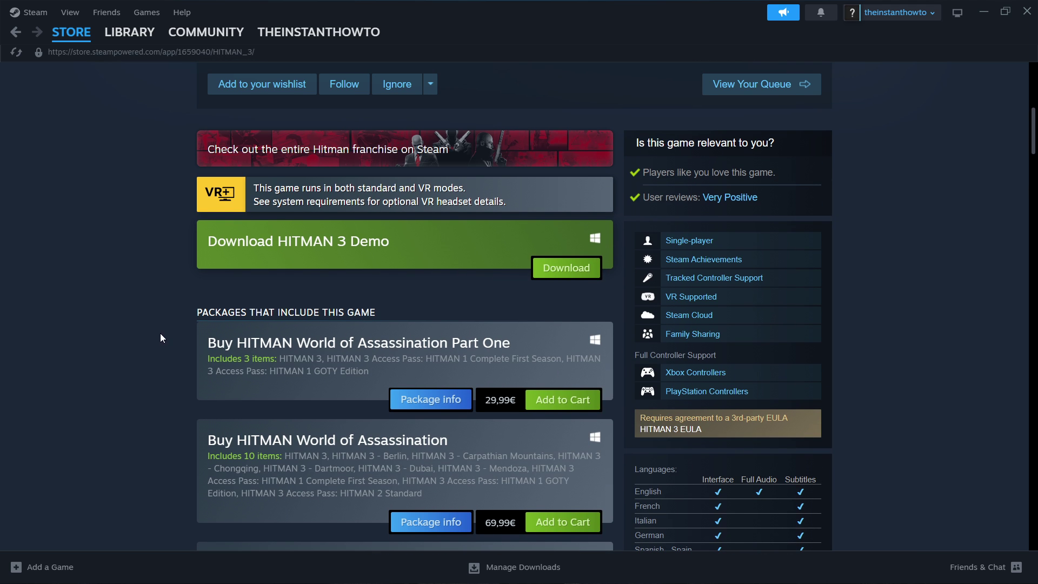
{"action": "scroll", "coordinate": [365, 285], "scroll_direction": "up", "scroll_amount": 1}
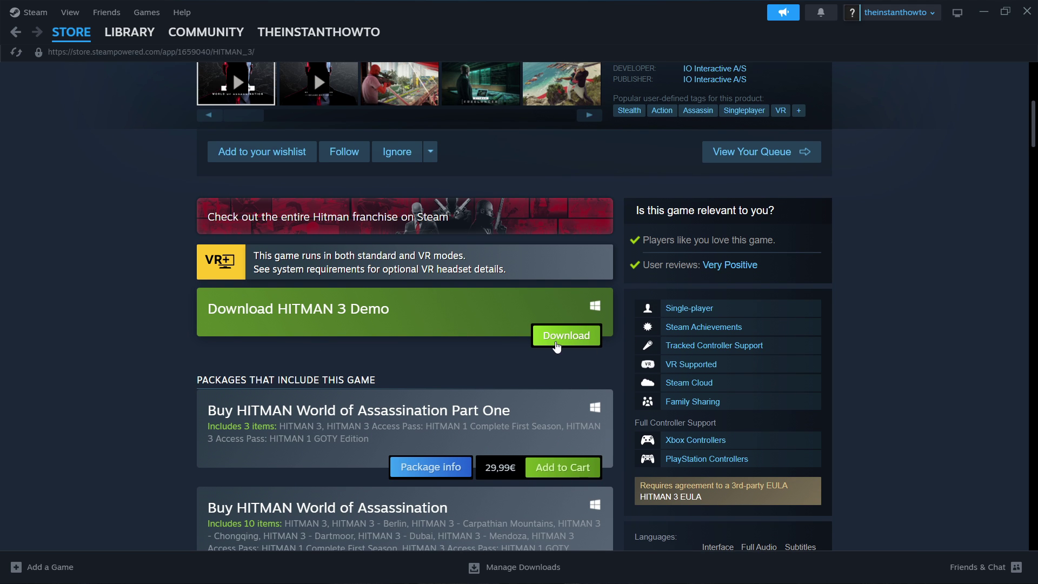
{"action": "left_click", "coordinate": [560, 336]}
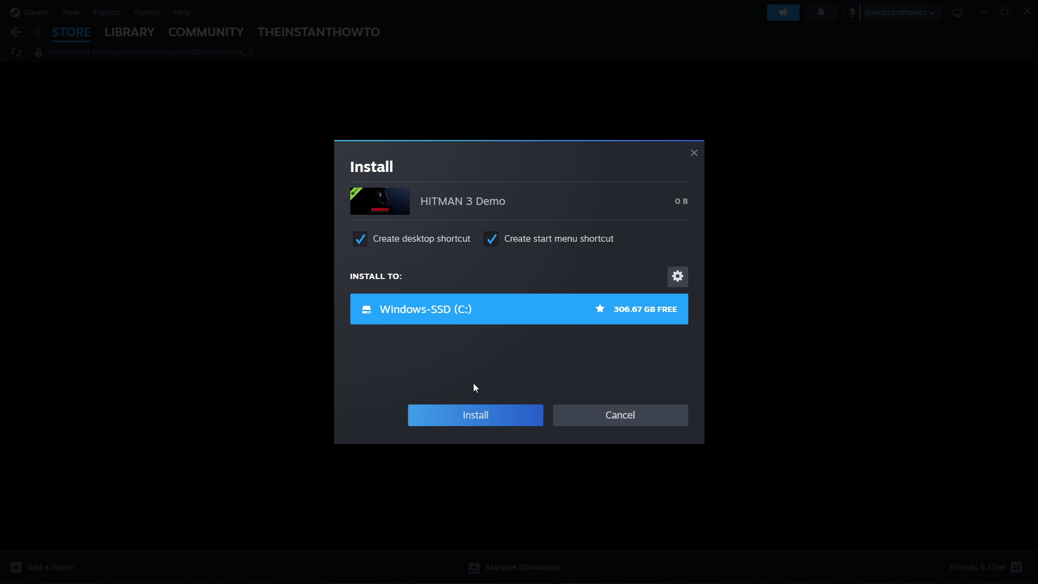
{"action": "left_click", "coordinate": [694, 153]}
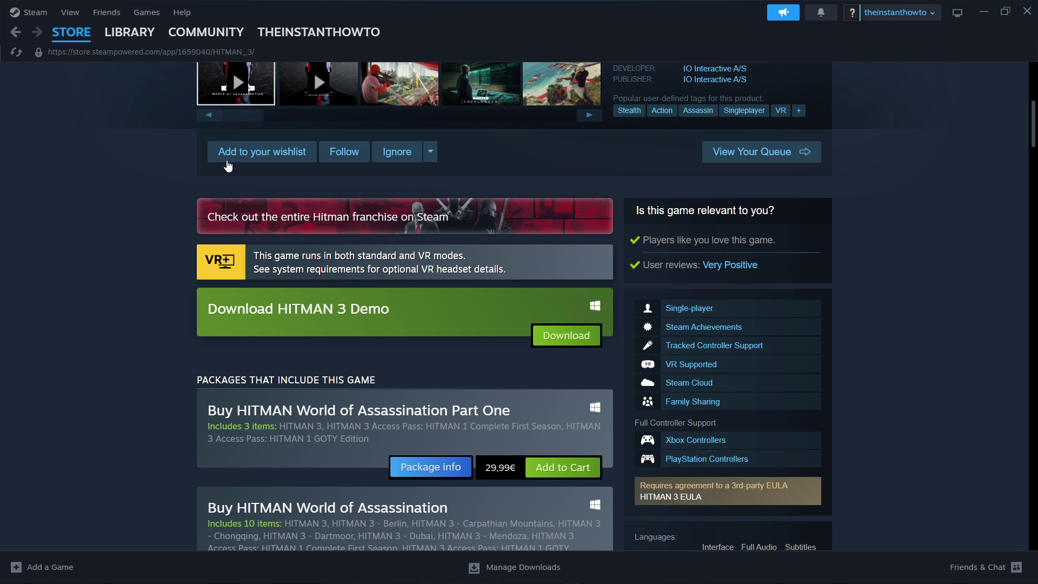
{"action": "scroll", "coordinate": [140, 104], "scroll_direction": "up", "scroll_amount": 1}
{"action": "mouse_move", "coordinate": [130, 32]}
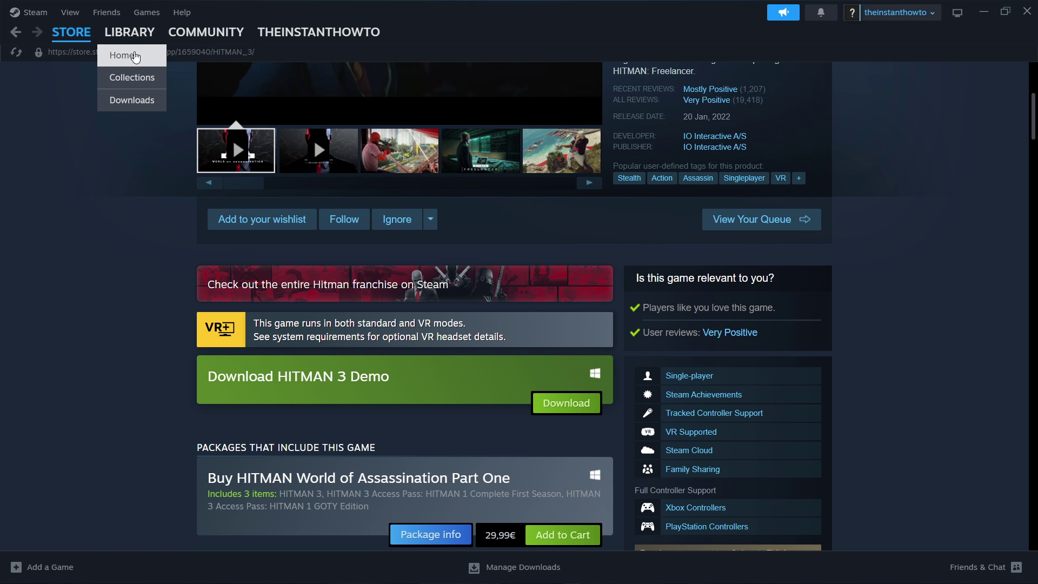
Step: Go to Library Home and check the sidebar Games filter, which shows no games
{"action": "left_click", "coordinate": [129, 53]}
{"action": "left_click", "coordinate": [81, 97]}
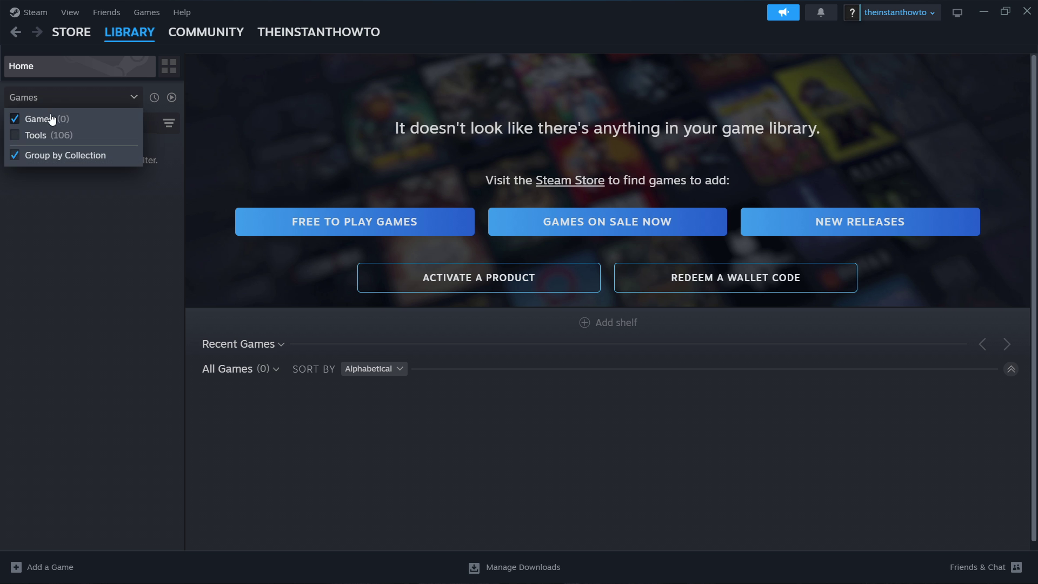
{"action": "left_click", "coordinate": [81, 97]}
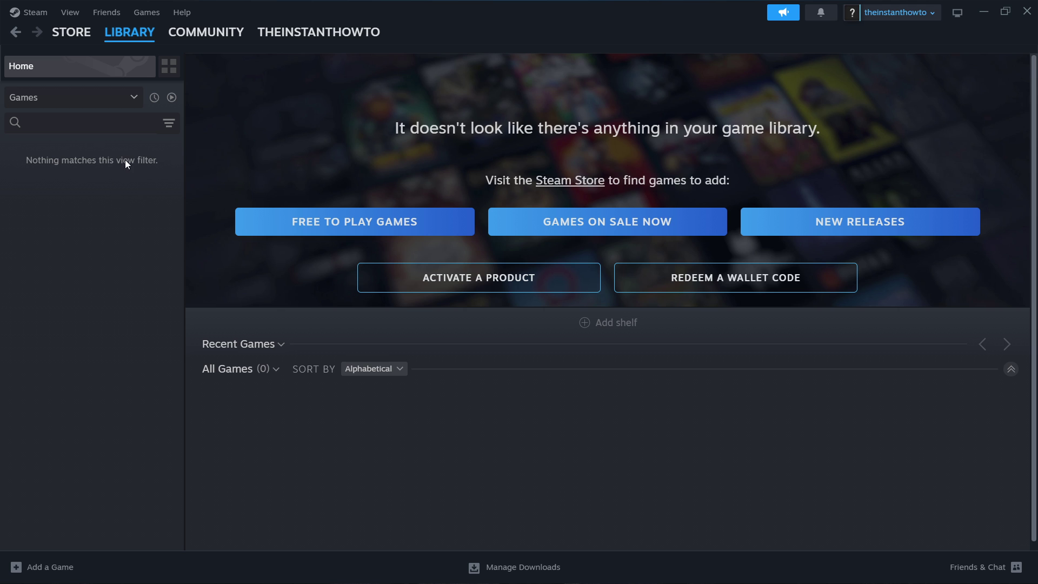